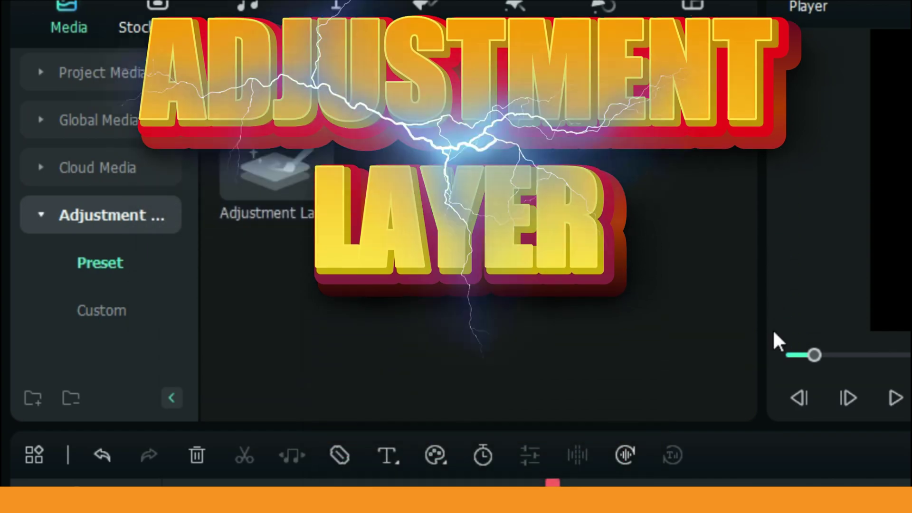
Place an adjustment layer on track 2 and apply the Willow effect to it
mouse_move(52, 140)
mouse_down()
mouse_move(238, 401)
mouse_move(230, 397)
mouse_up()
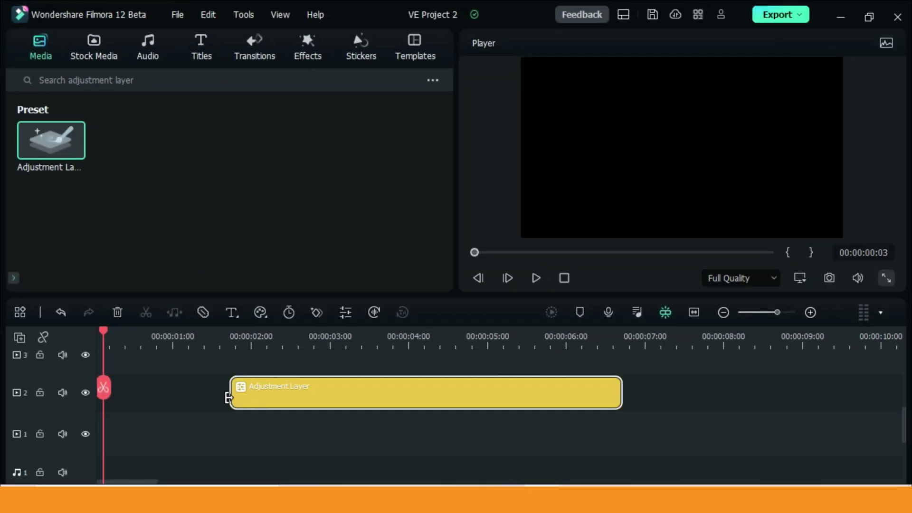
click(312, 50)
drag(387, 250, 276, 404)
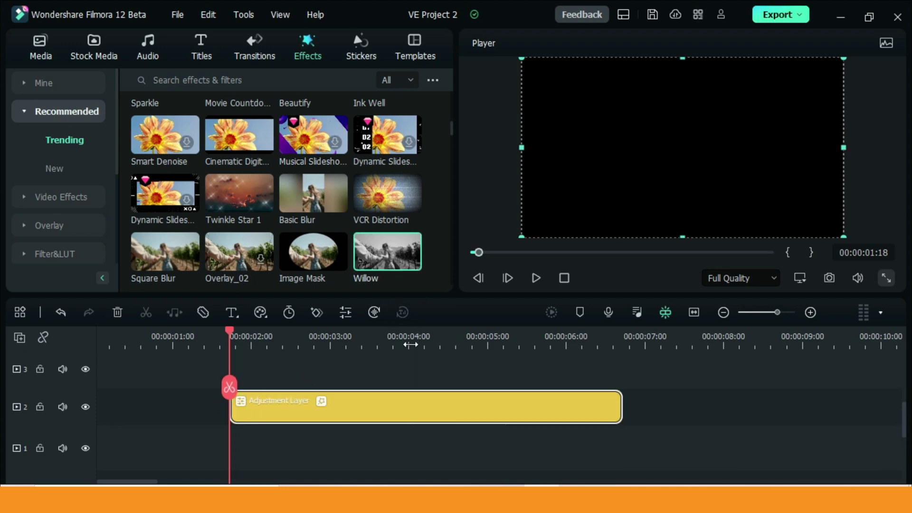
Line the video clip up with the playhead and set a five-second adjustment layer directly above it
scroll(410, 345, down, 2)
drag(735, 449, 209, 448)
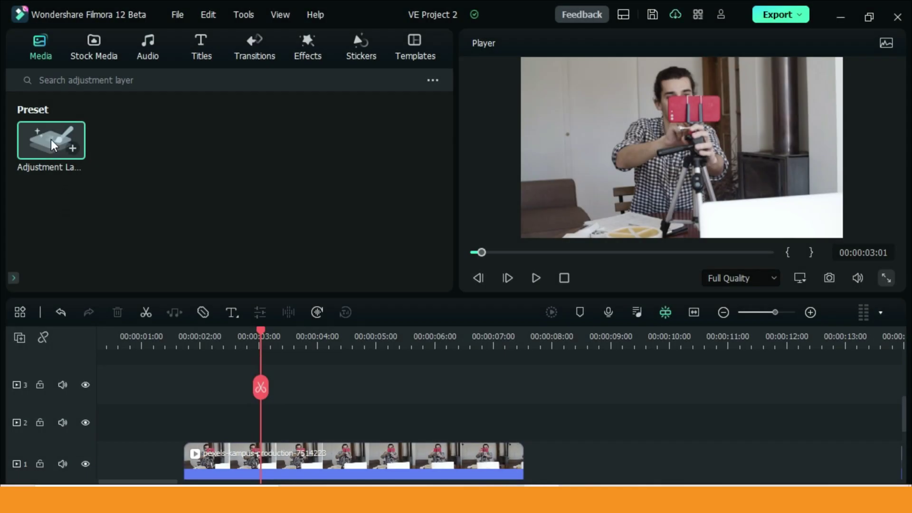
mouse_move(50, 139)
mouse_down()
mouse_move(202, 421)
mouse_move(194, 418)
mouse_up()
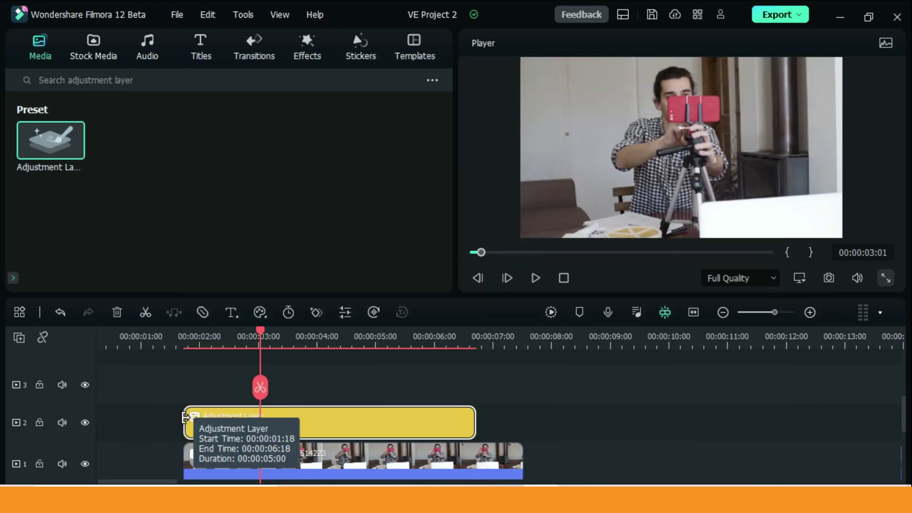
Try the Multiply blend mode on the adjustment layer, then keep Normal
double_click(196, 421)
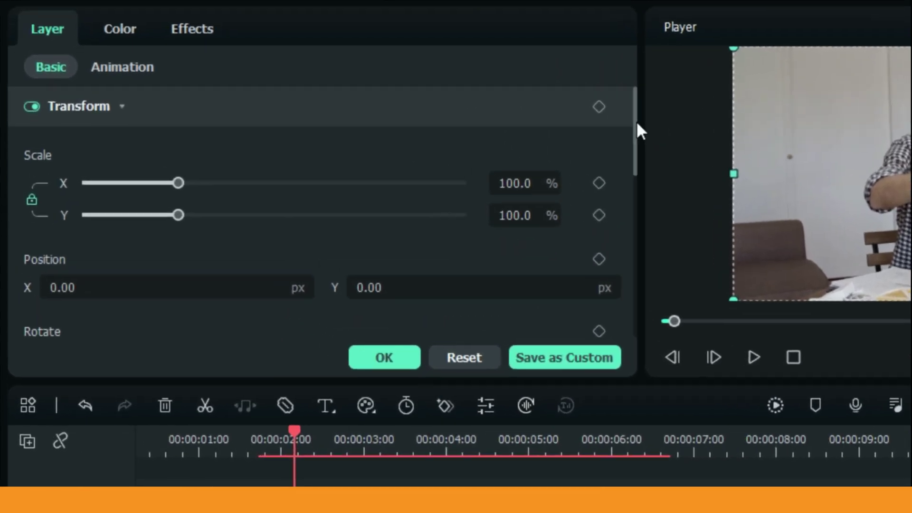
drag(635, 144, 637, 236)
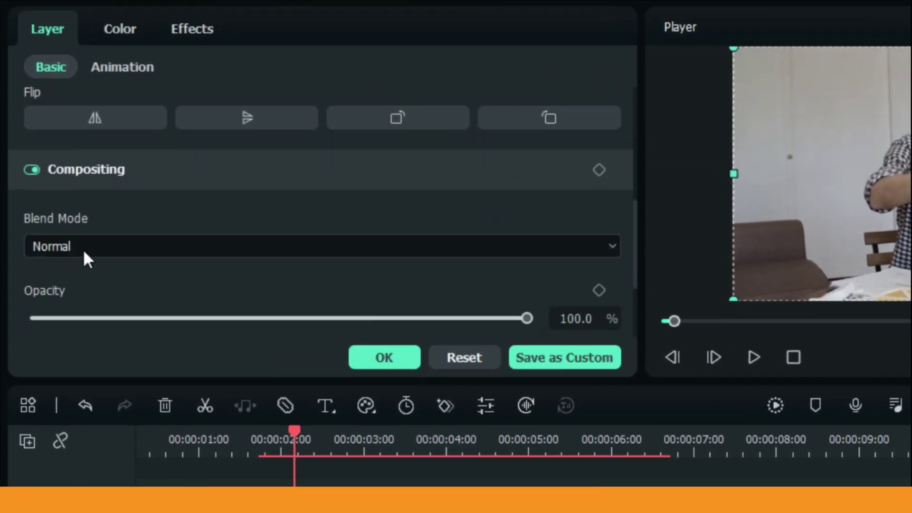
click(84, 247)
click(58, 352)
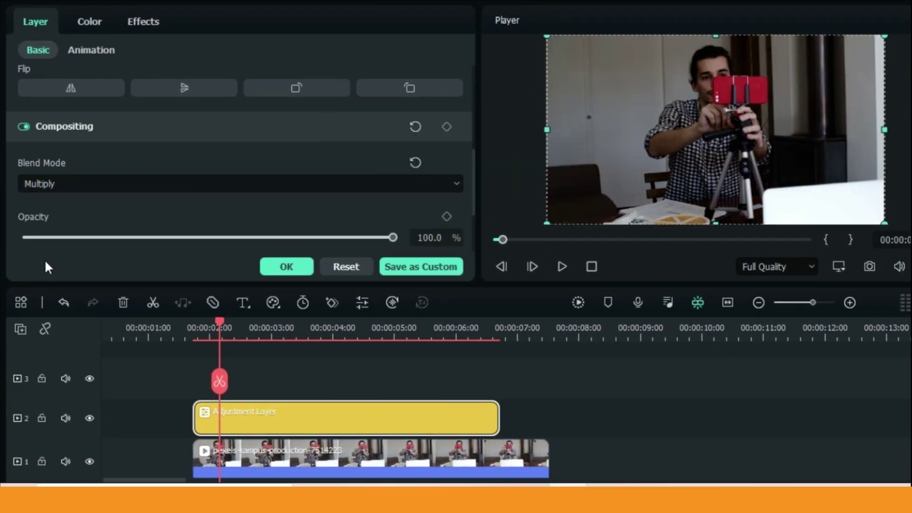
click(59, 183)
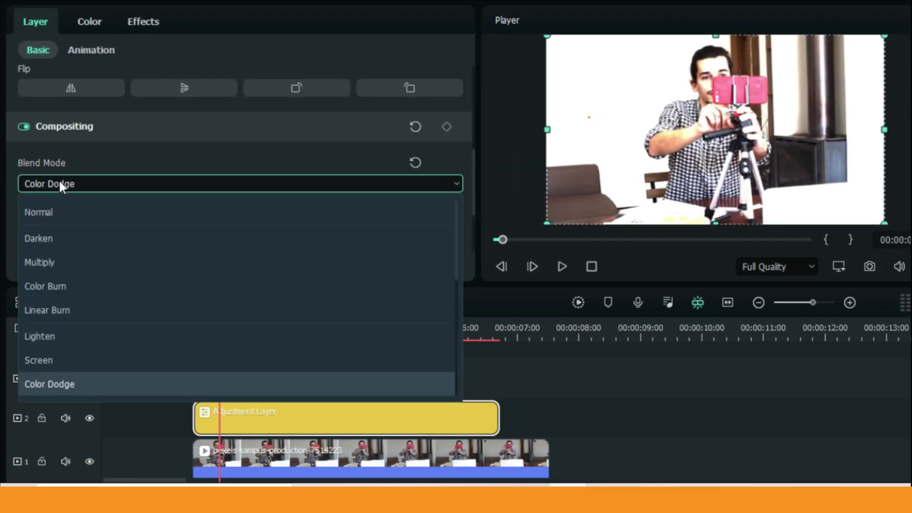
click(66, 215)
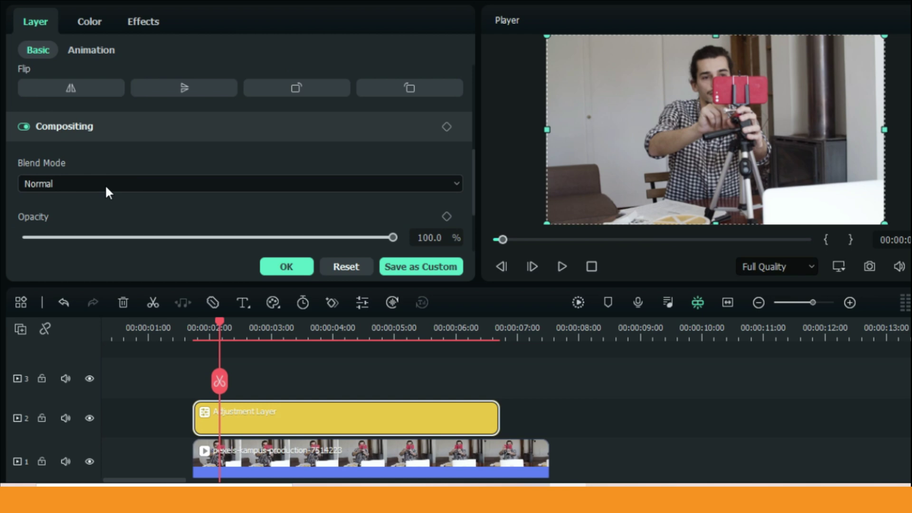
Enable Auto Enhance on the adjustment layer with an amount of 47.4
scroll(138, 178, down, 2)
scroll(138, 178, down, 2)
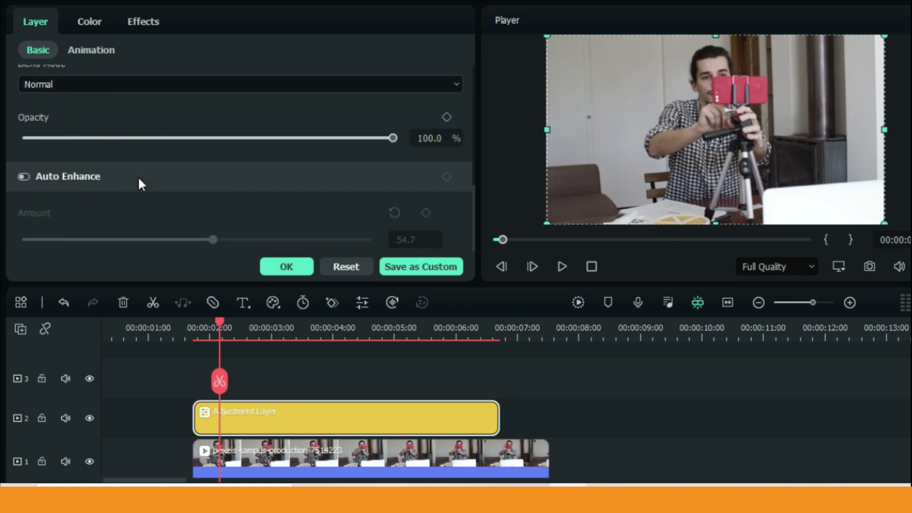
click(23, 176)
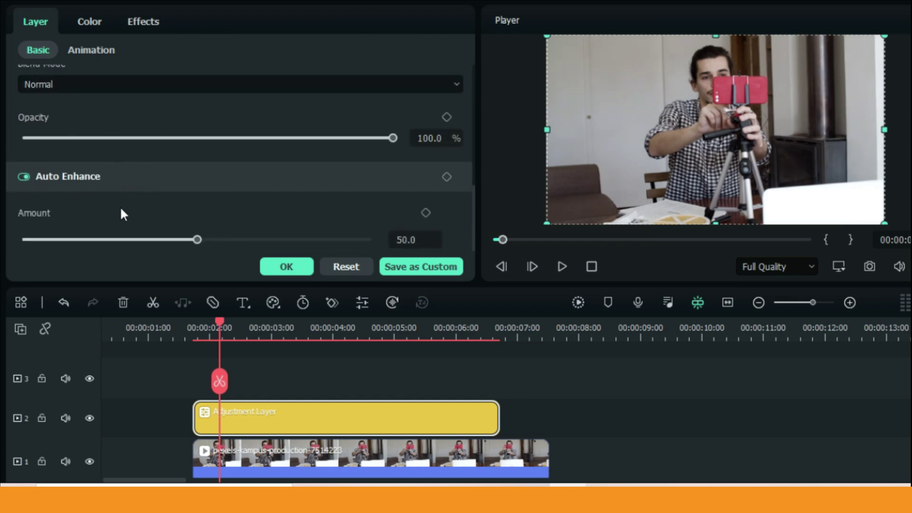
click(24, 177)
drag(197, 240, 203, 239)
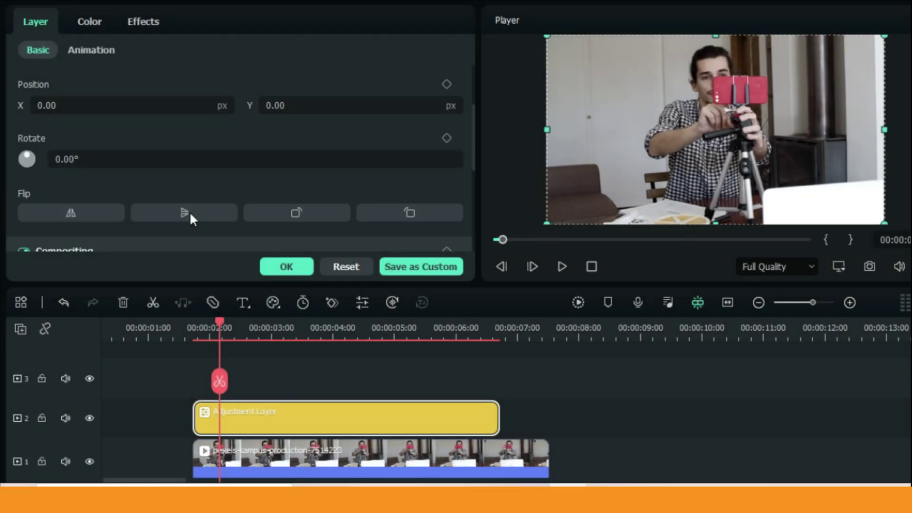
scroll(189, 212, down, 5)
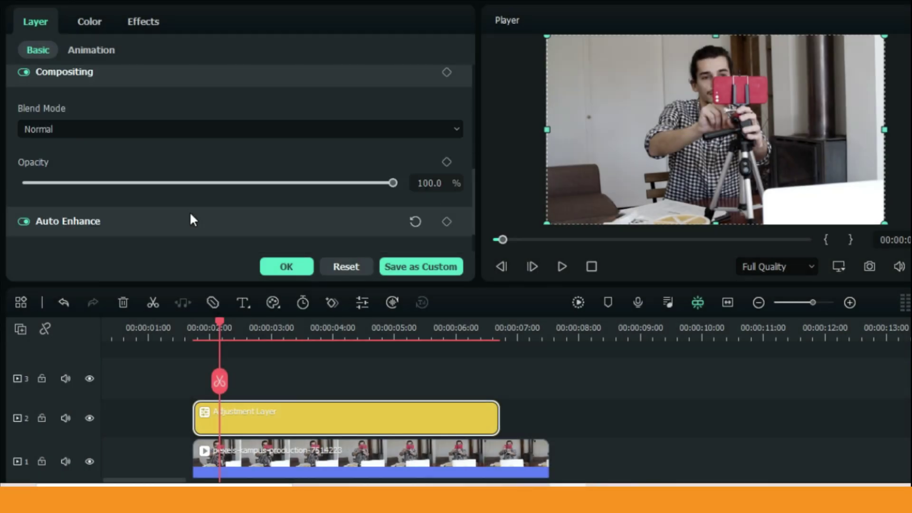
scroll(189, 211, down, 1)
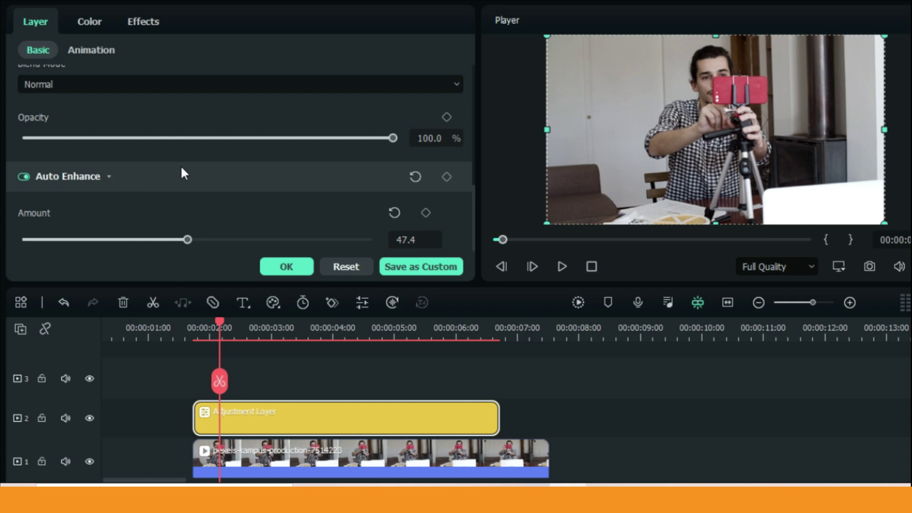
Set basic colour to Temperature 18.5, Tint -5.2 and Exposure 8.5
click(82, 23)
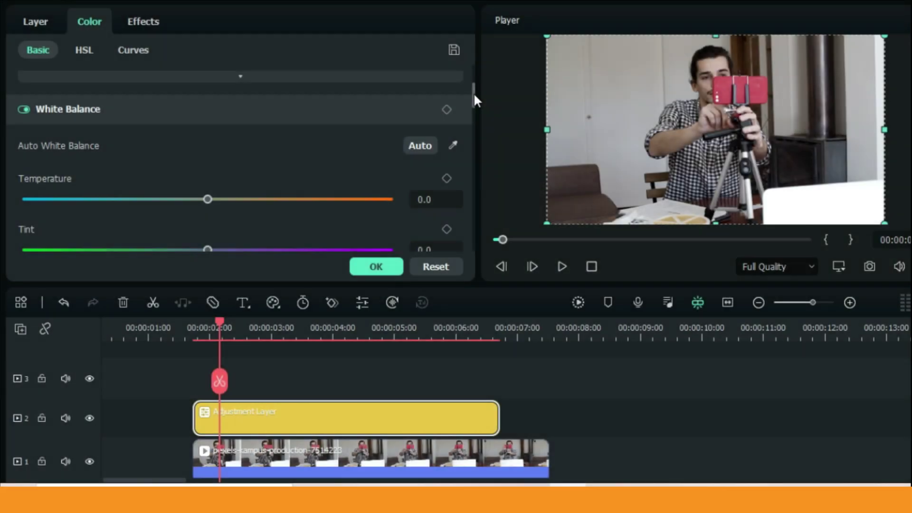
drag(474, 92, 476, 109)
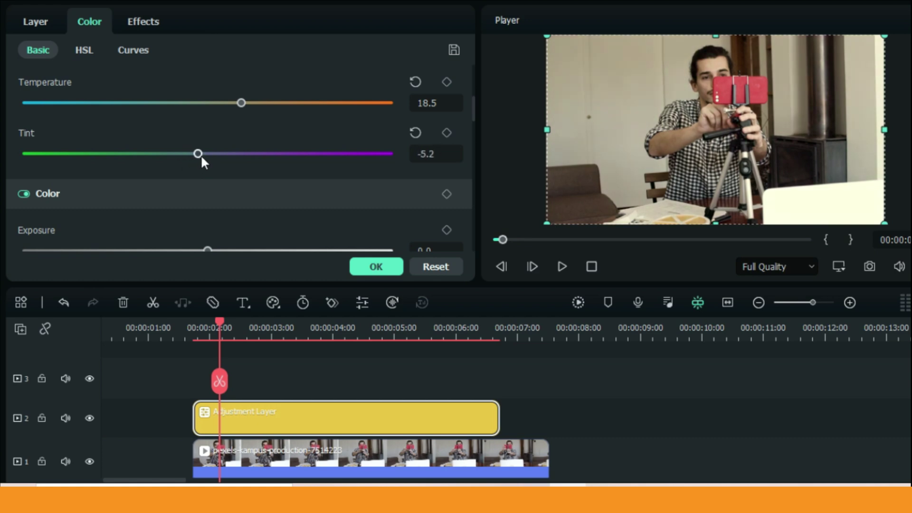
scroll(218, 204, down, 3)
drag(208, 161, 224, 161)
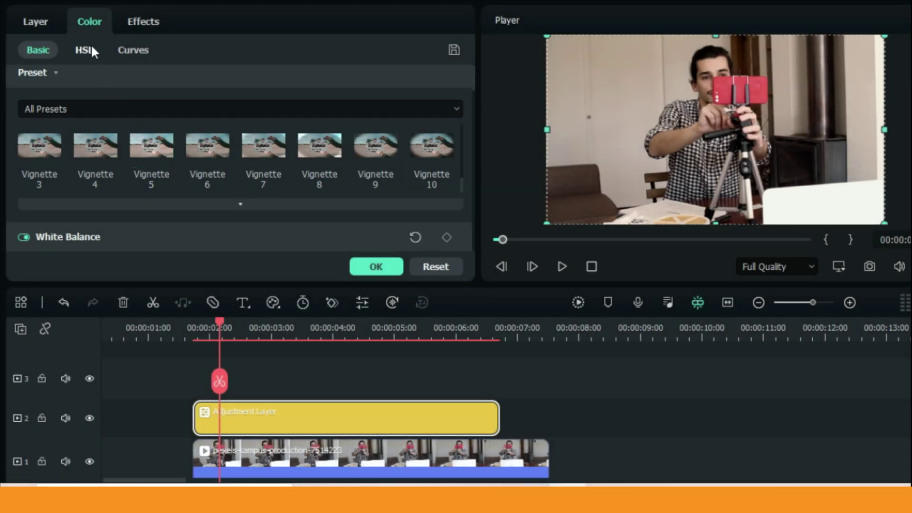
Shift the orange hue to -12.5 and lift the red curve with added points
click(86, 49)
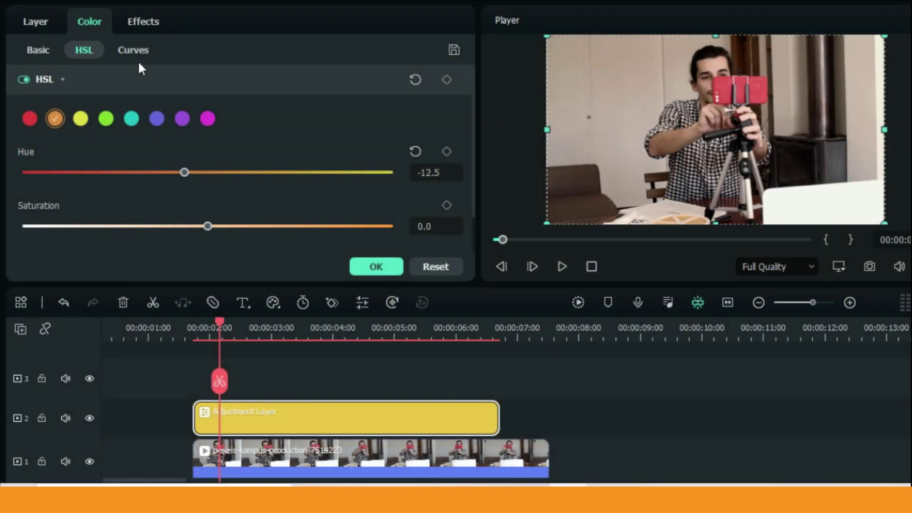
click(131, 50)
mouse_move(306, 141)
mouse_down()
mouse_move(307, 112)
mouse_move(255, 166)
mouse_up()
click(280, 139)
click(209, 197)
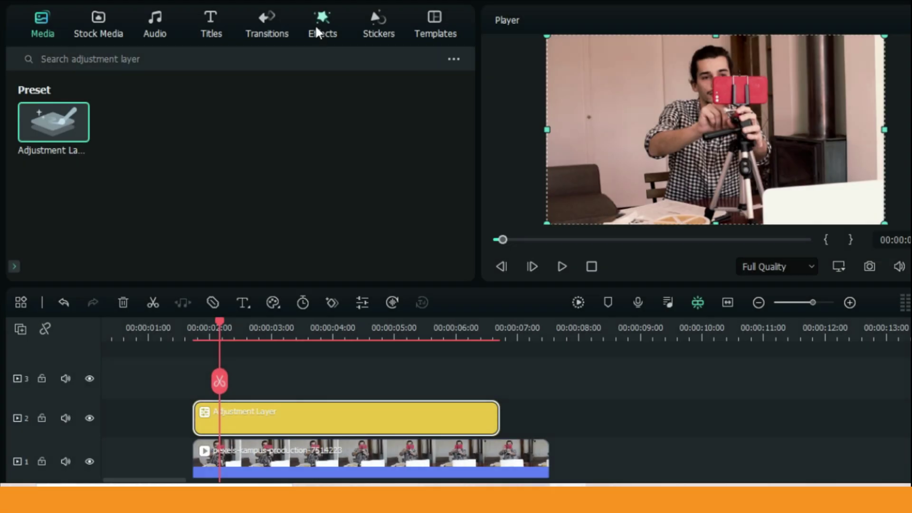
click(318, 23)
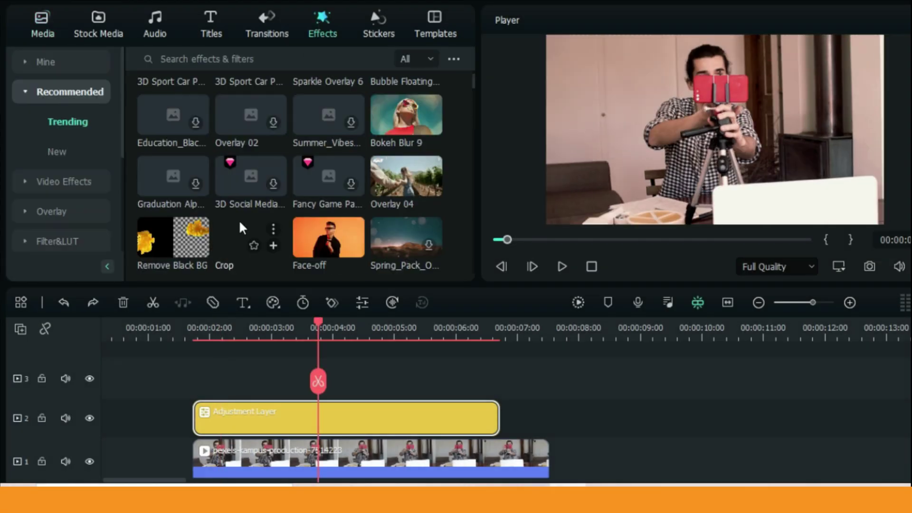
mouse_move(406, 113)
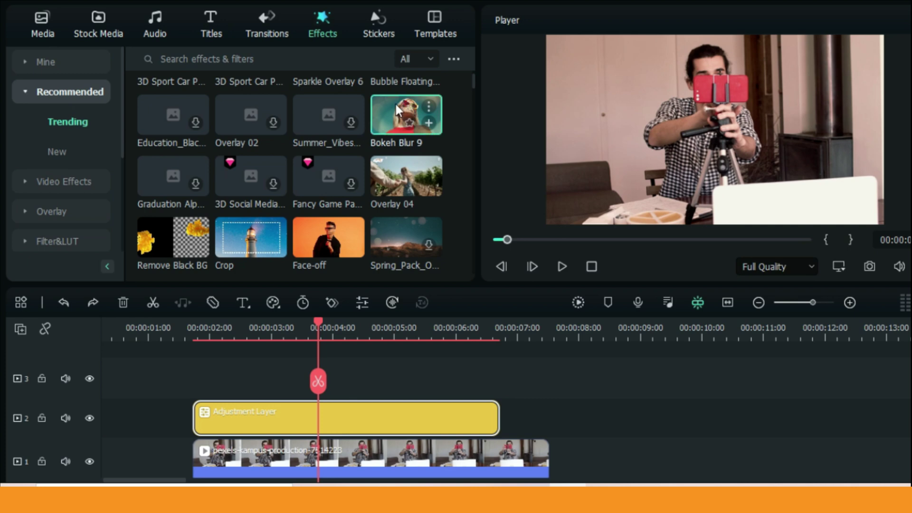
Drop the Bokeh Blur 9 effect onto track 3 over the adjustment layer
mouse_move(394, 123)
mouse_down()
mouse_move(226, 375)
mouse_move(218, 367)
mouse_up()
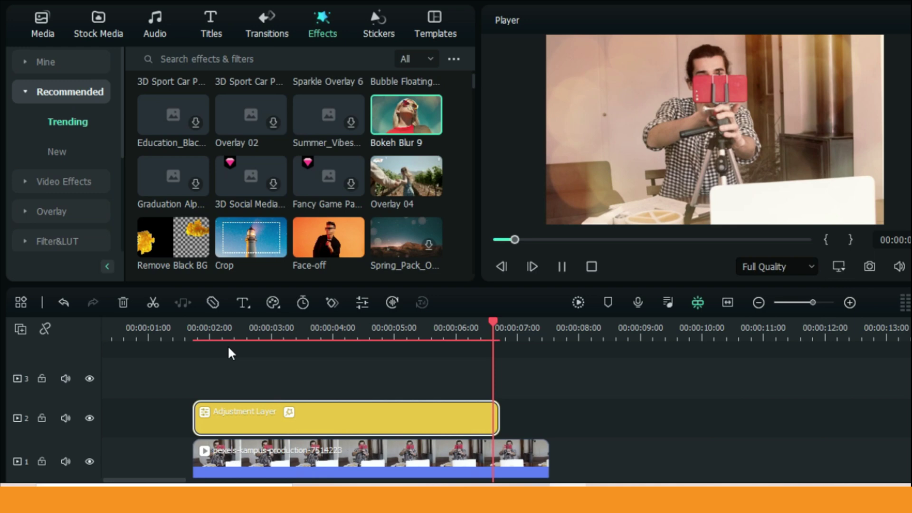
Reopen the adjustment layer's properties and save its look as custom preset Custom2
double_click(338, 415)
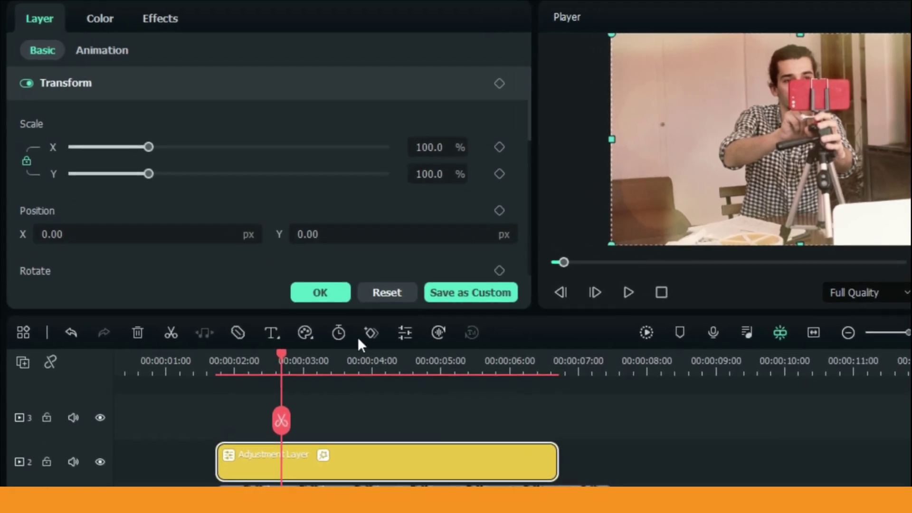
click(482, 295)
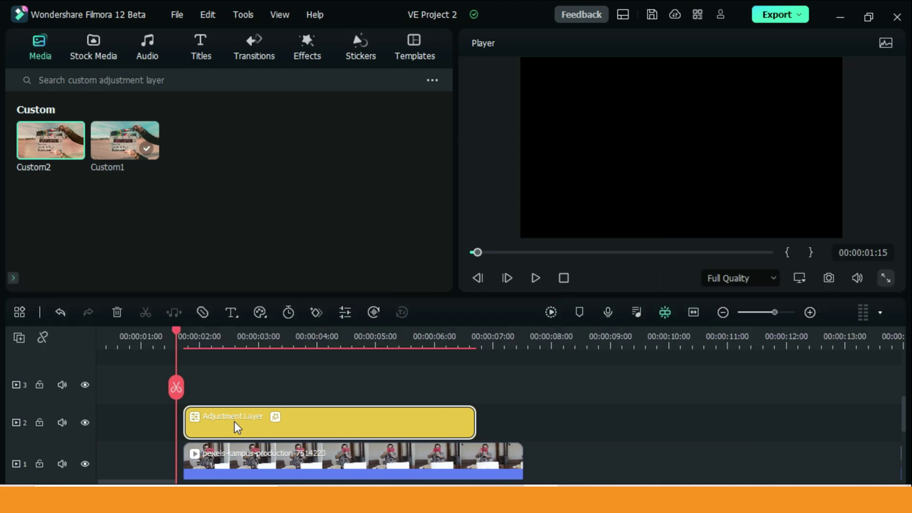
Keyframe the adjustment layer's start position off-frame left, around X -628, with zero vertical offset
double_click(235, 421)
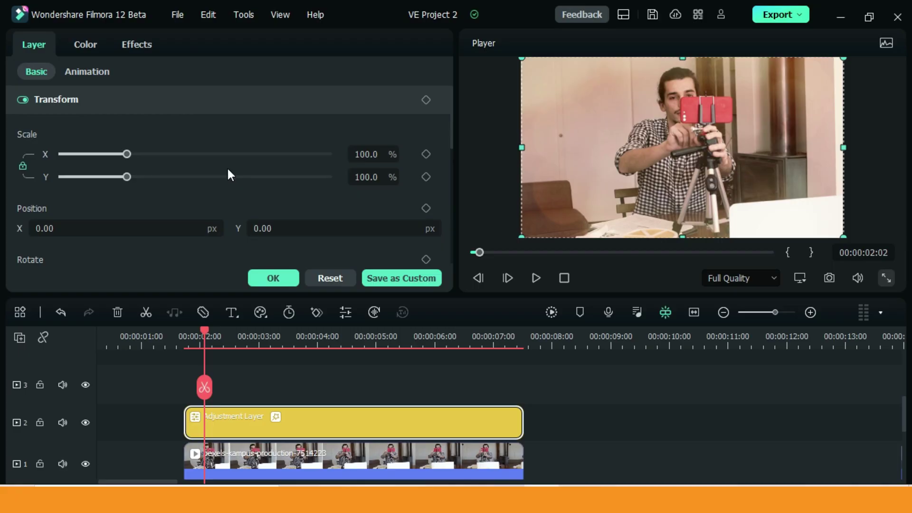
click(425, 100)
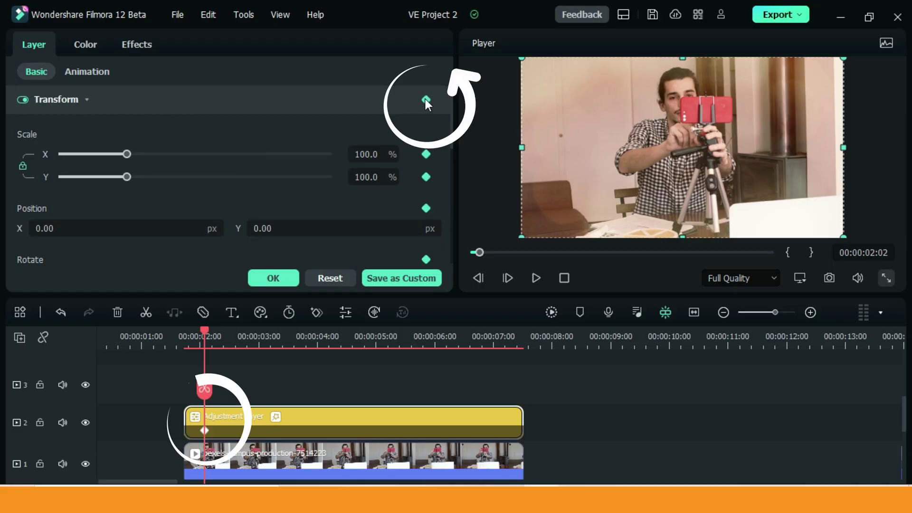
mouse_move(546, 157)
mouse_down()
mouse_move(419, 184)
mouse_move(332, 246)
mouse_move(322, 182)
mouse_move(319, 291)
mouse_up()
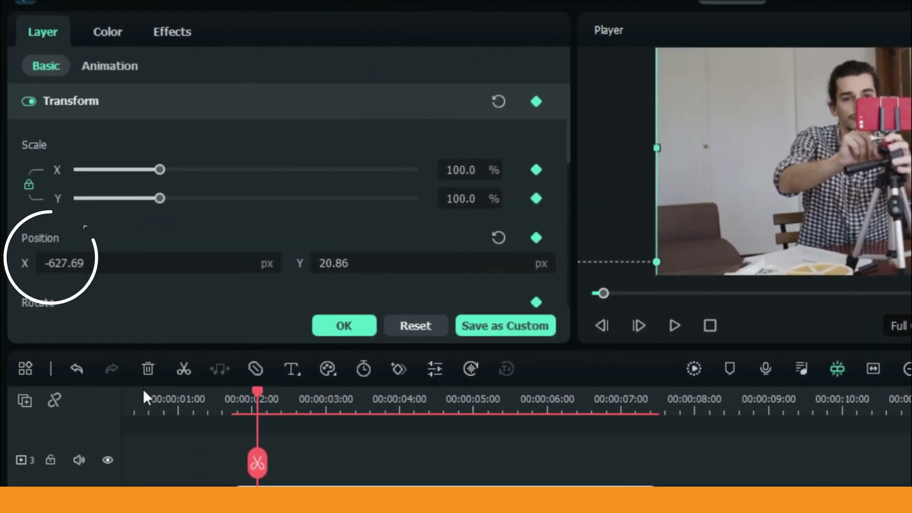
click(72, 367)
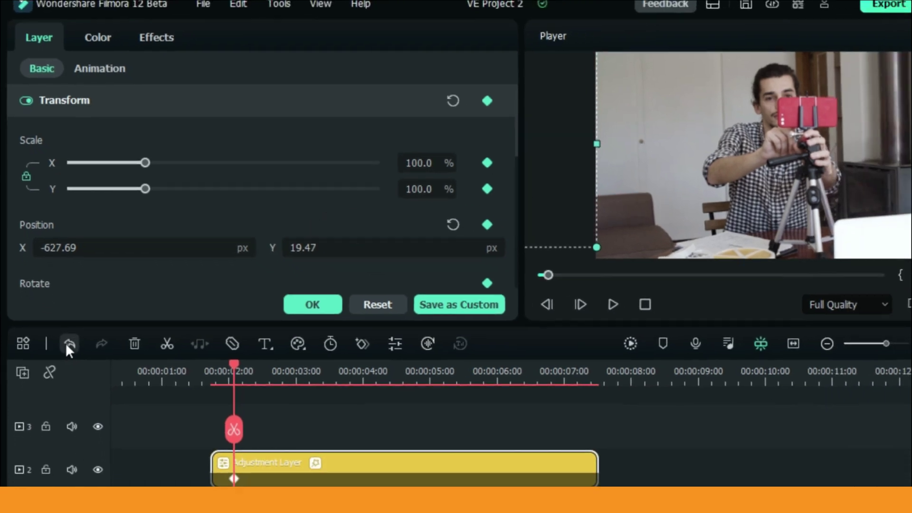
click(72, 367)
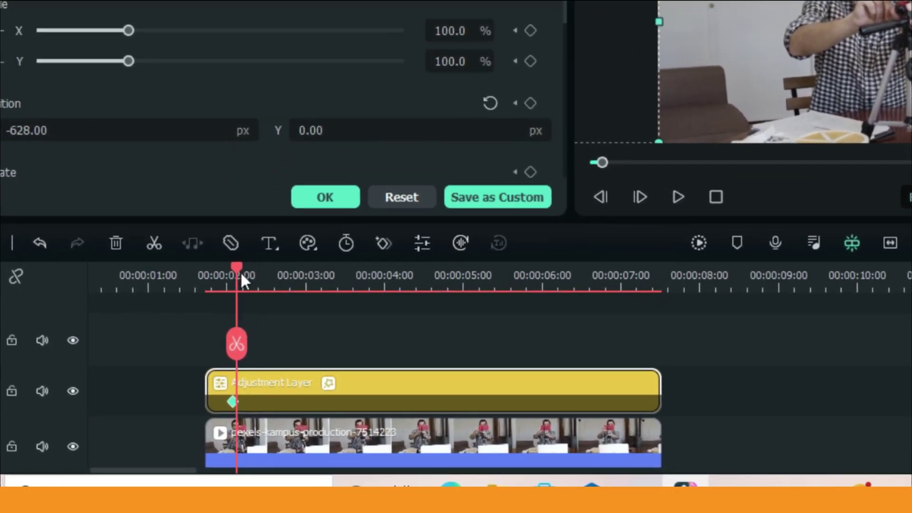
Later in the clip, set Position X to -310 and add a second transform keyframe
drag(240, 274, 280, 301)
drag(577, 79, 582, 77)
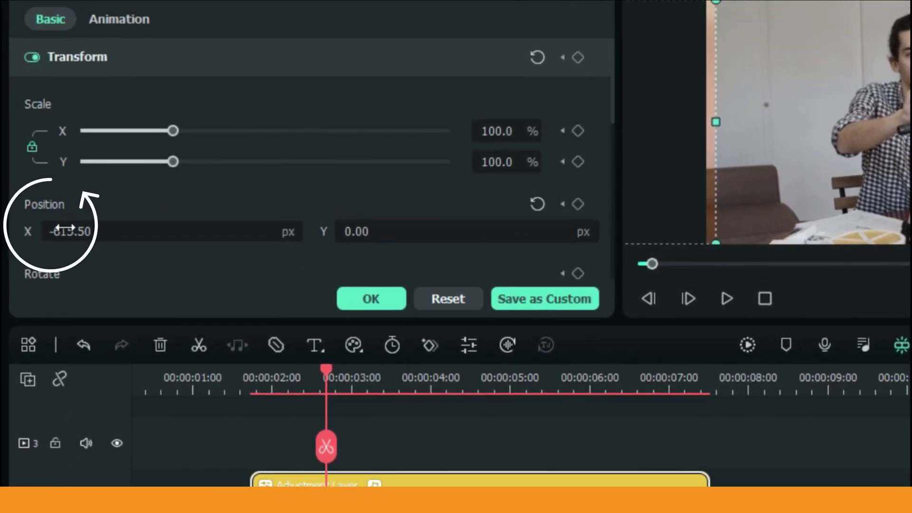
double_click(74, 232)
text(-3)
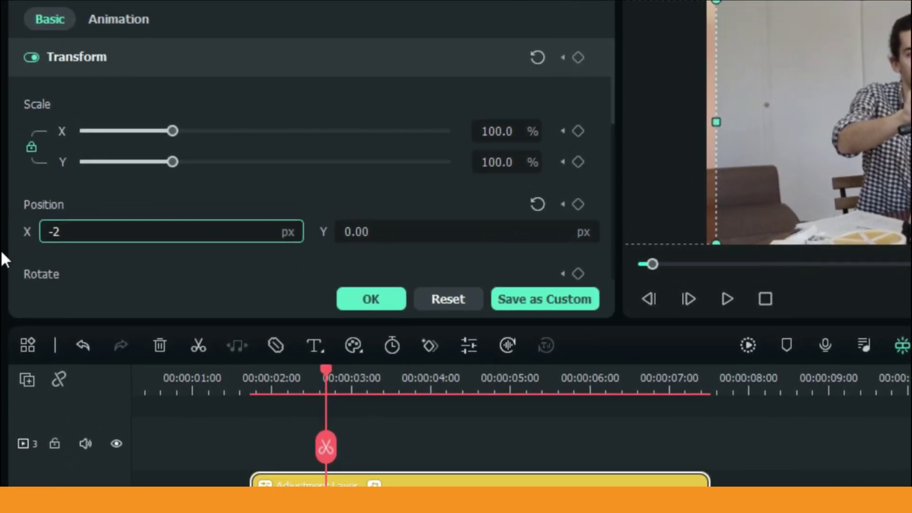
text(10)
key(Return)
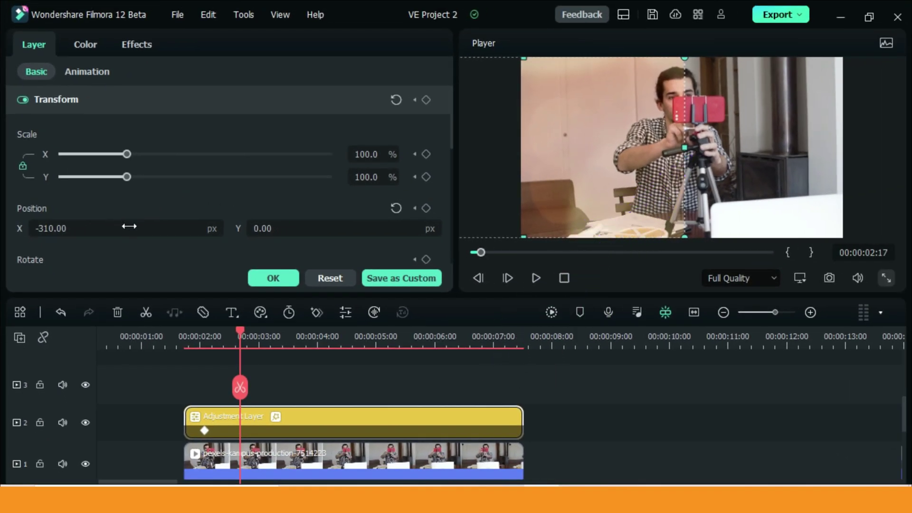
click(426, 100)
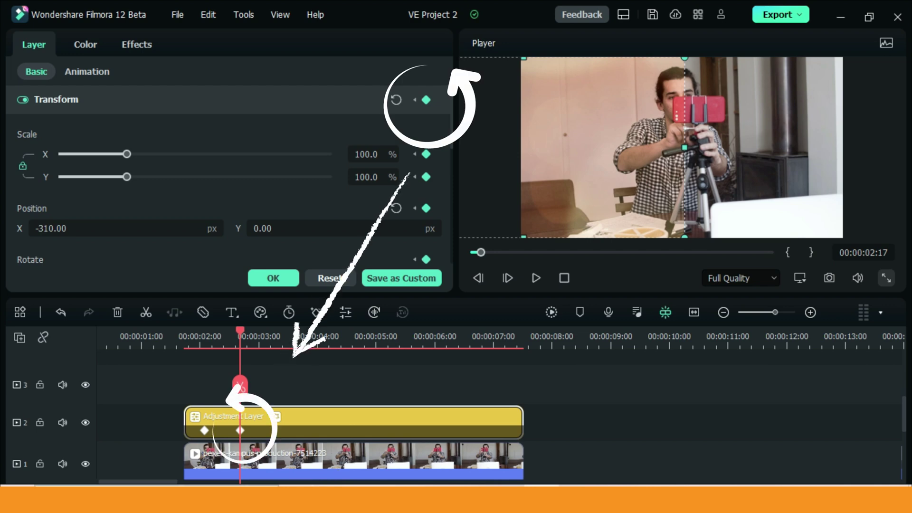
Add cyan Snapshot_601 on track 3, masked with narrowed parallel lines into a thin divider
drag(472, 416, 491, 422)
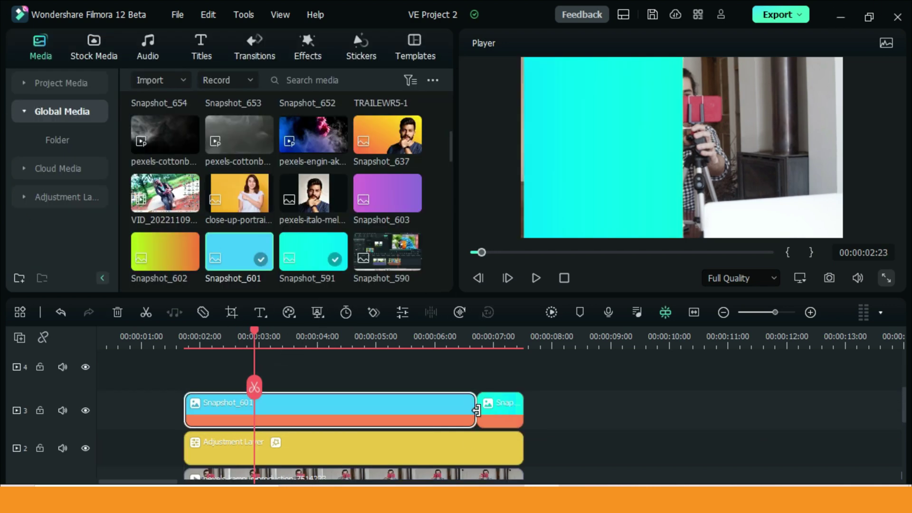
double_click(680, 157)
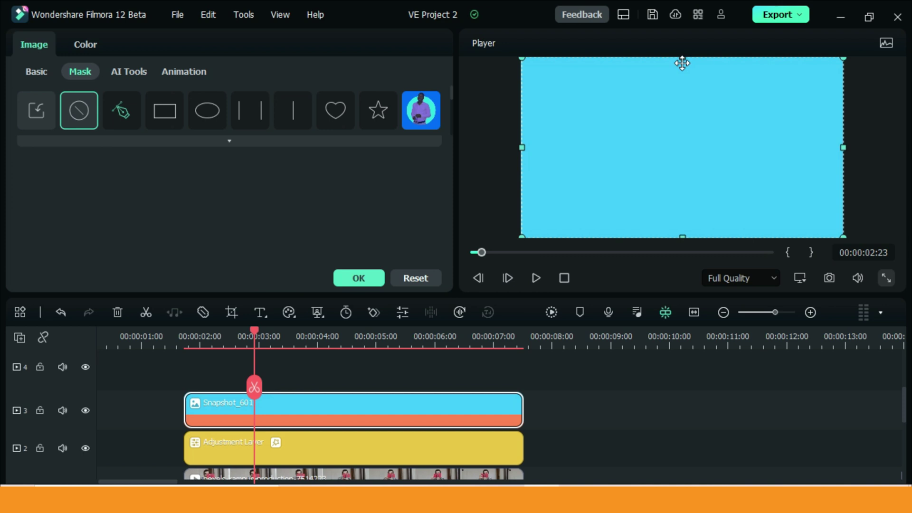
click(246, 111)
mouse_move(642, 147)
mouse_down()
mouse_move(677, 171)
mouse_move(682, 152)
mouse_move(681, 172)
mouse_up()
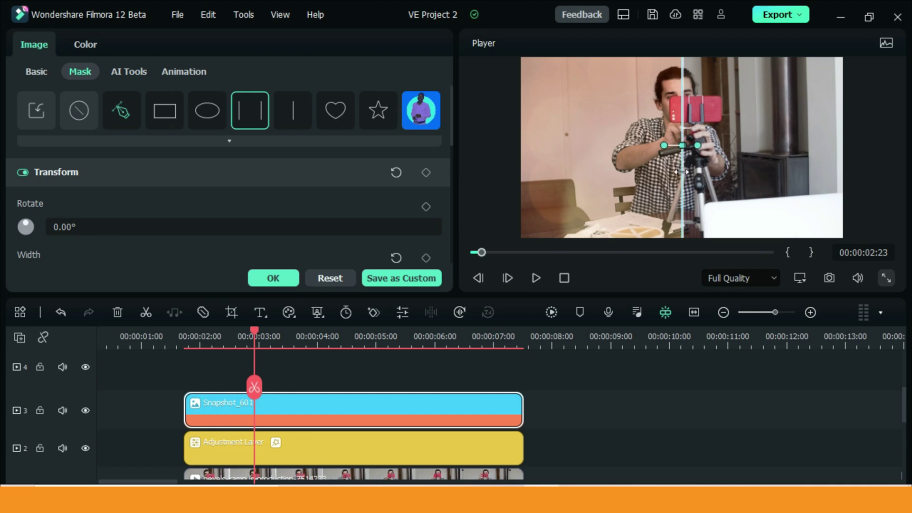
Compare the cyan line's mask keyframes against the adjustment layer's and delete the stray one
click(424, 172)
click(370, 441)
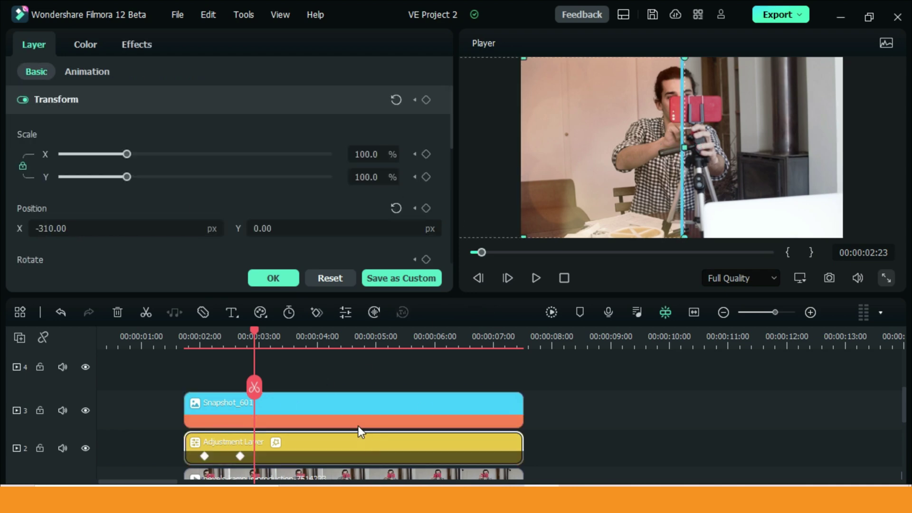
click(357, 406)
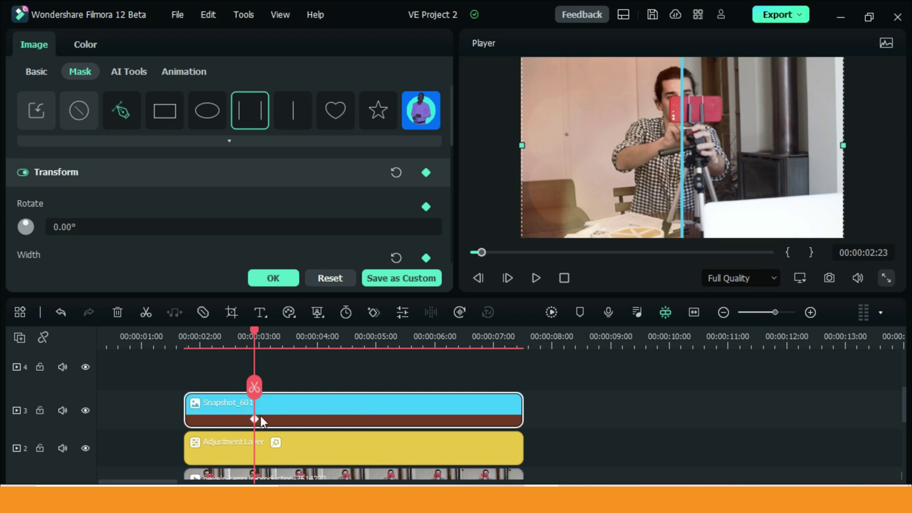
click(258, 442)
click(221, 414)
click(256, 458)
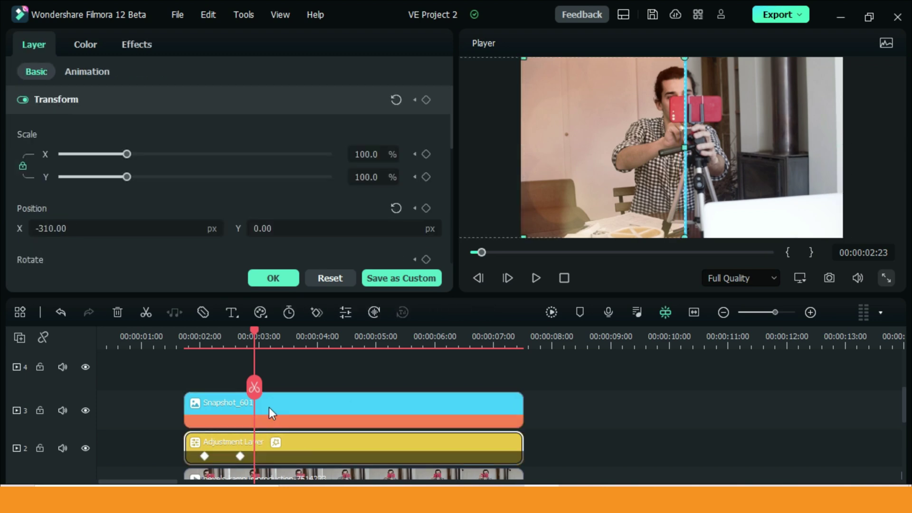
click(266, 406)
key(Delete)
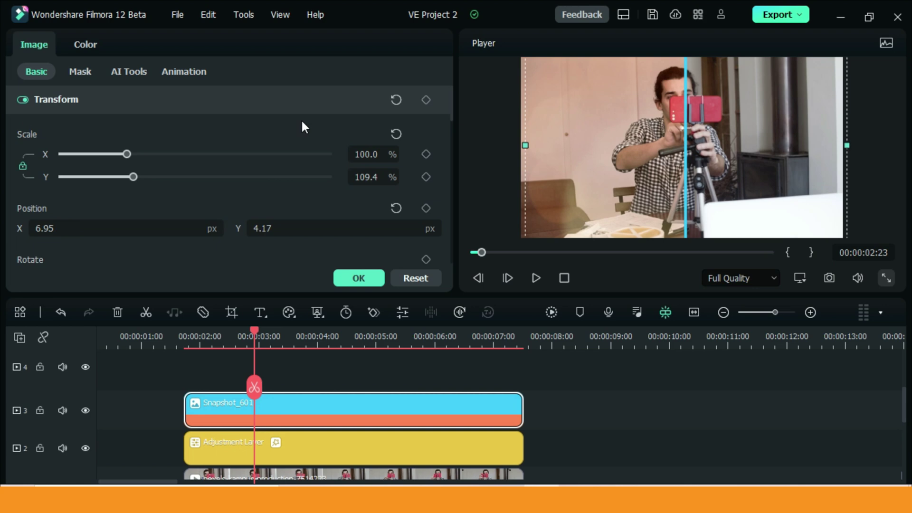
Set the cyan line's Position X to -200, then -300, and preview the before/after split
click(191, 346)
double_click(79, 232)
text(-200)
key(Return)
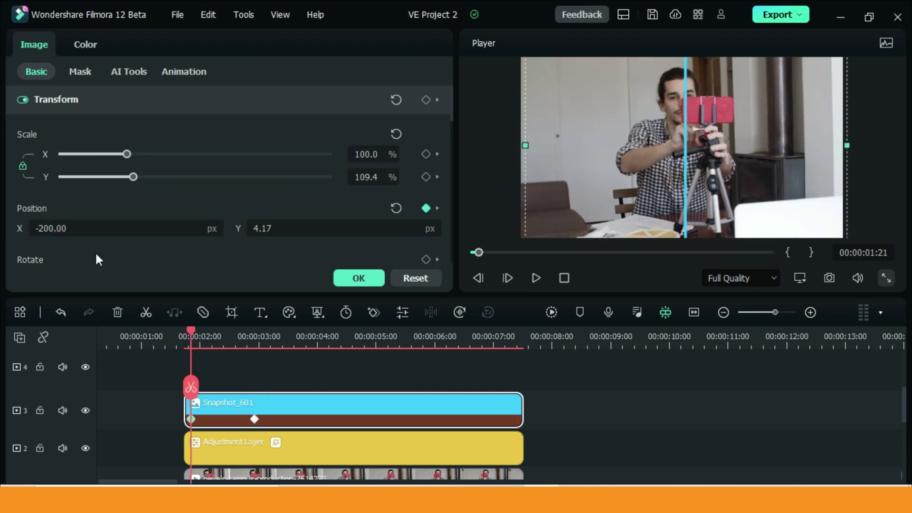
triple_click(45, 229)
text(-300)
key(Return)
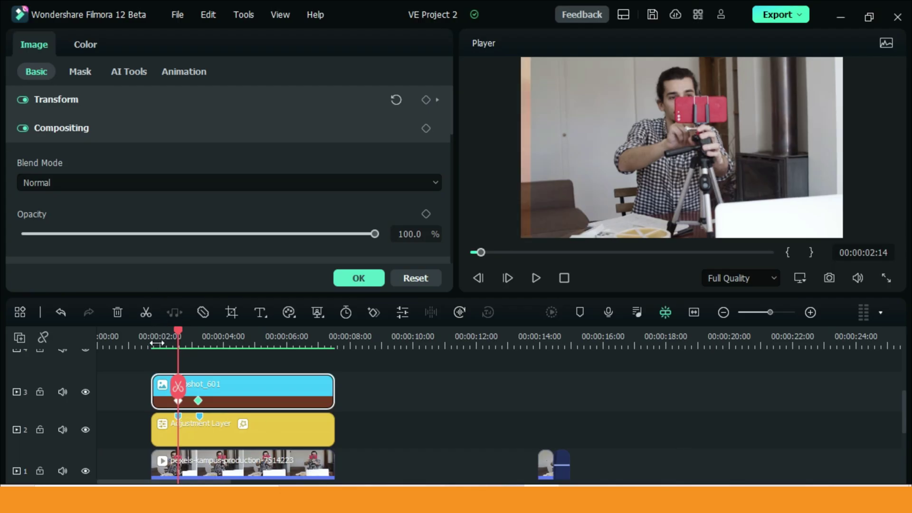
key(space)
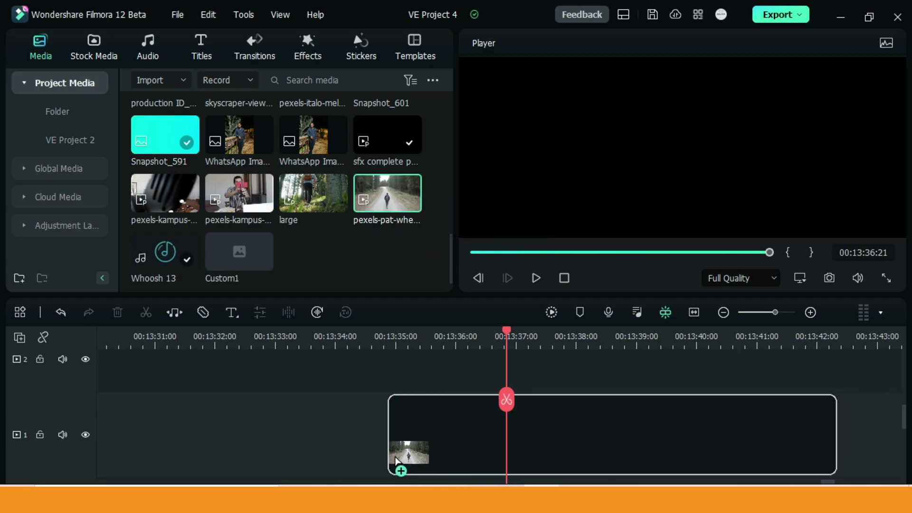
Drag the pexels-pat-whelen forest clip onto track 1 and open its Video properties
drag(463, 382, 411, 438)
double_click(466, 431)
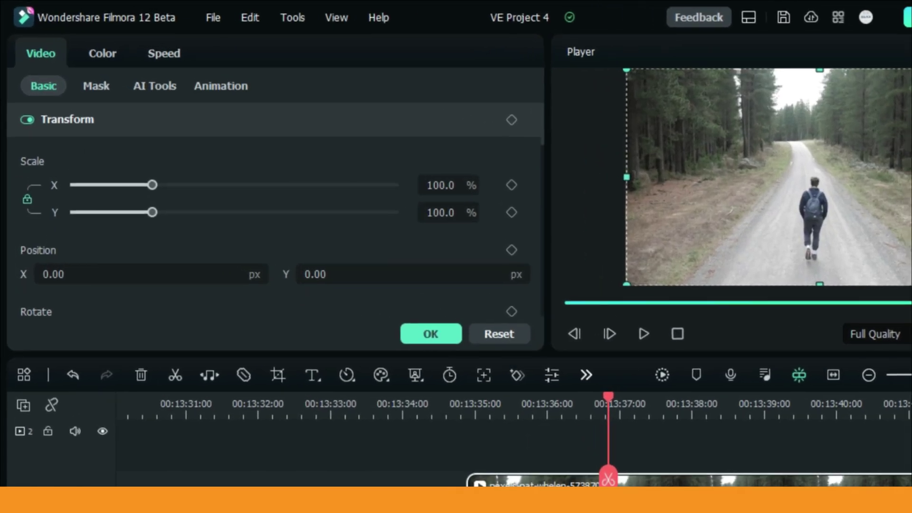